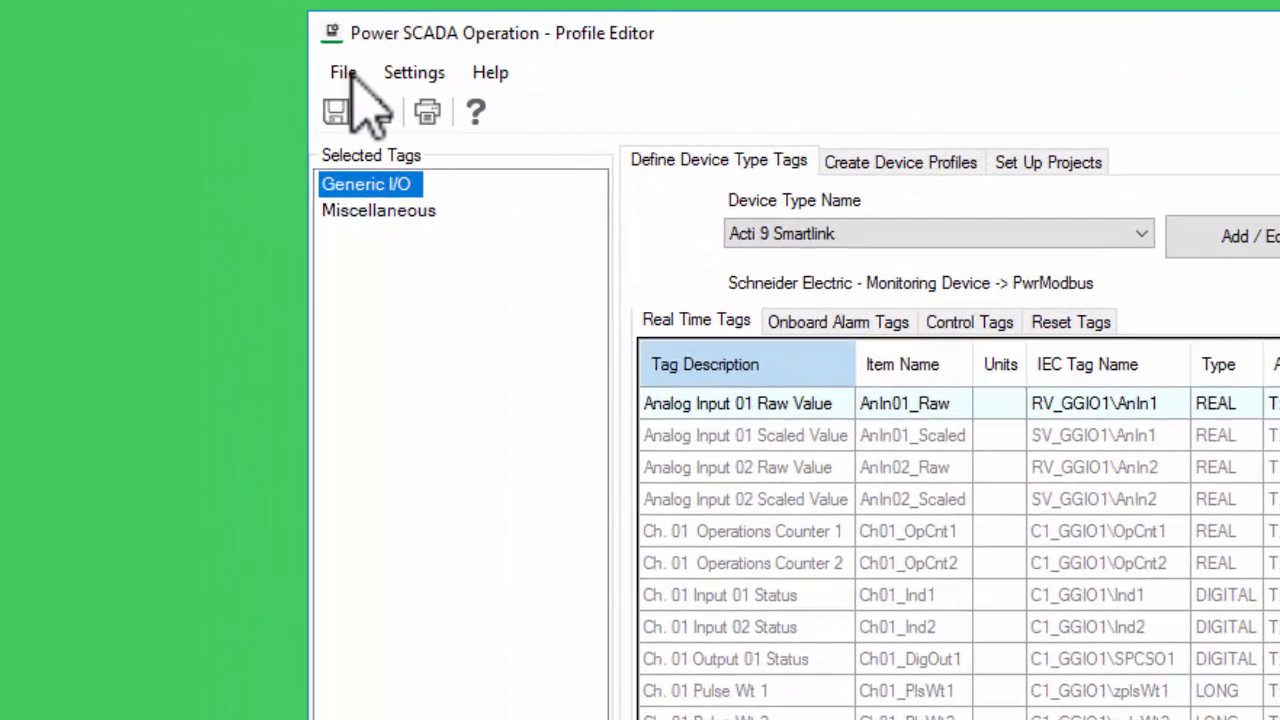
- Import the Airport_Project.pls file from the Desktop into the Profile Editor
{"action": "left_click", "coordinate": [350, 76]}
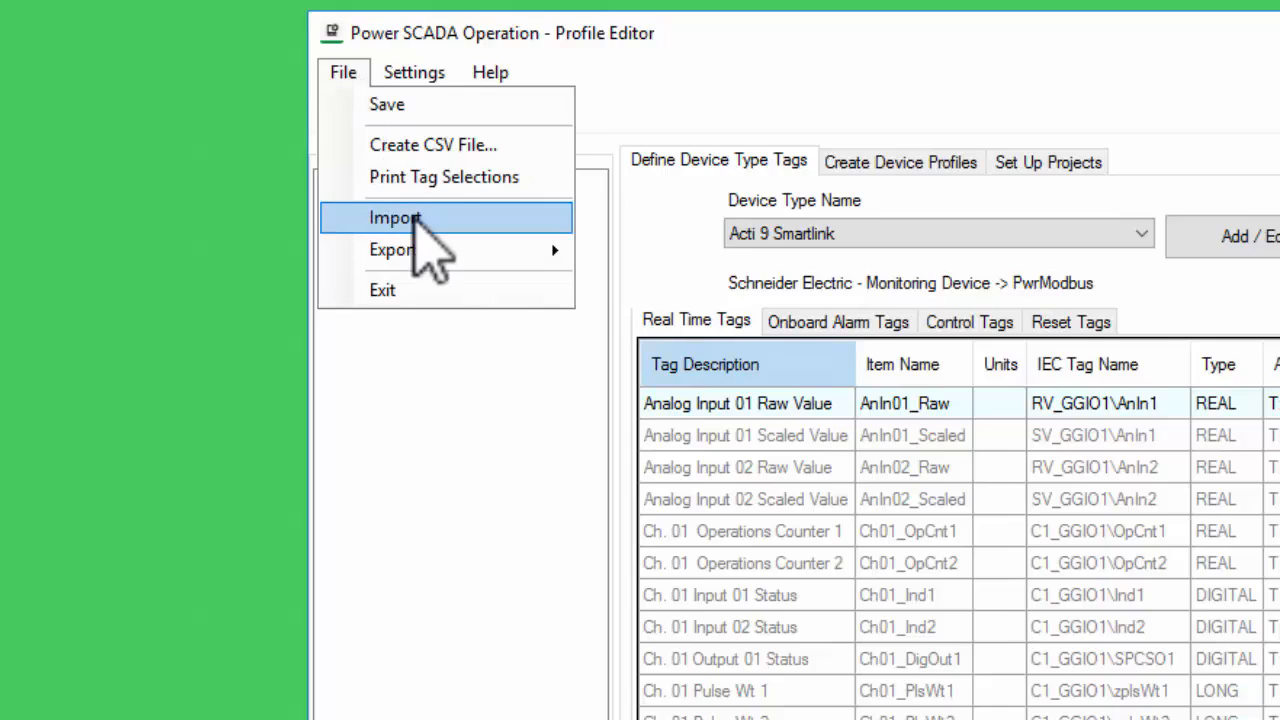
{"action": "left_click", "coordinate": [405, 220]}
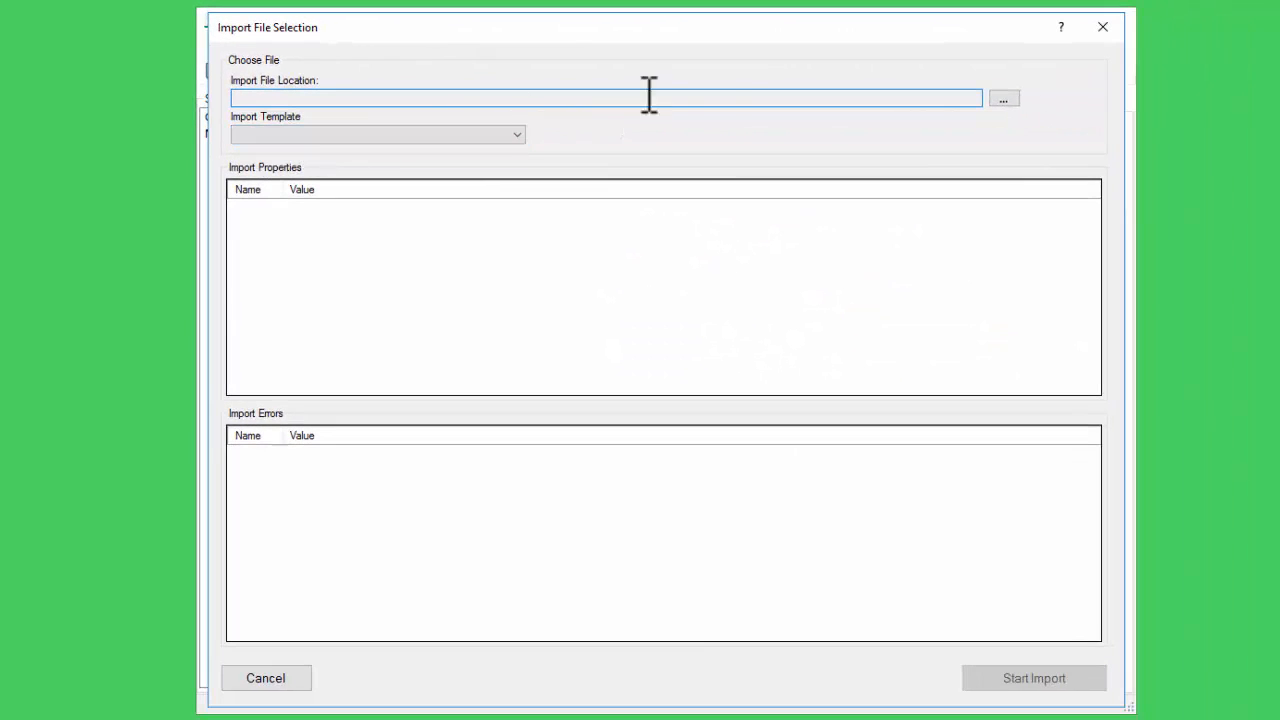
{"action": "left_click", "coordinate": [1004, 100]}
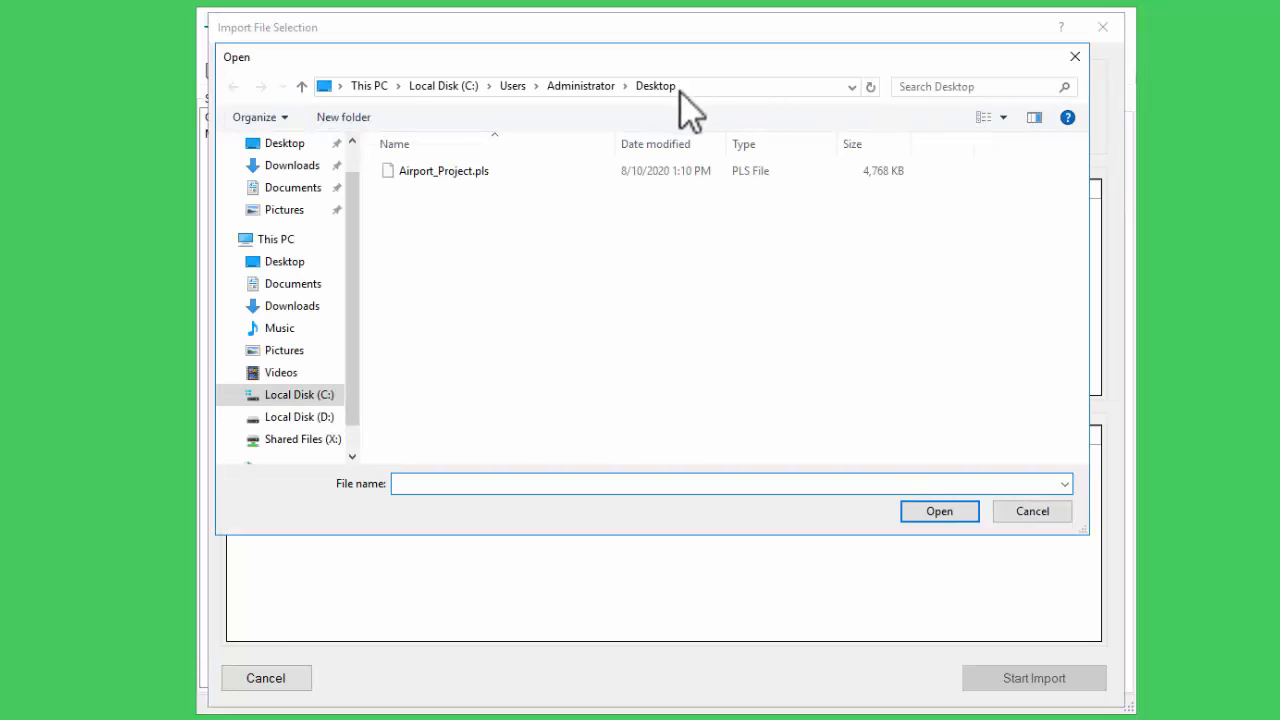
{"action": "double_click", "coordinate": [485, 172]}
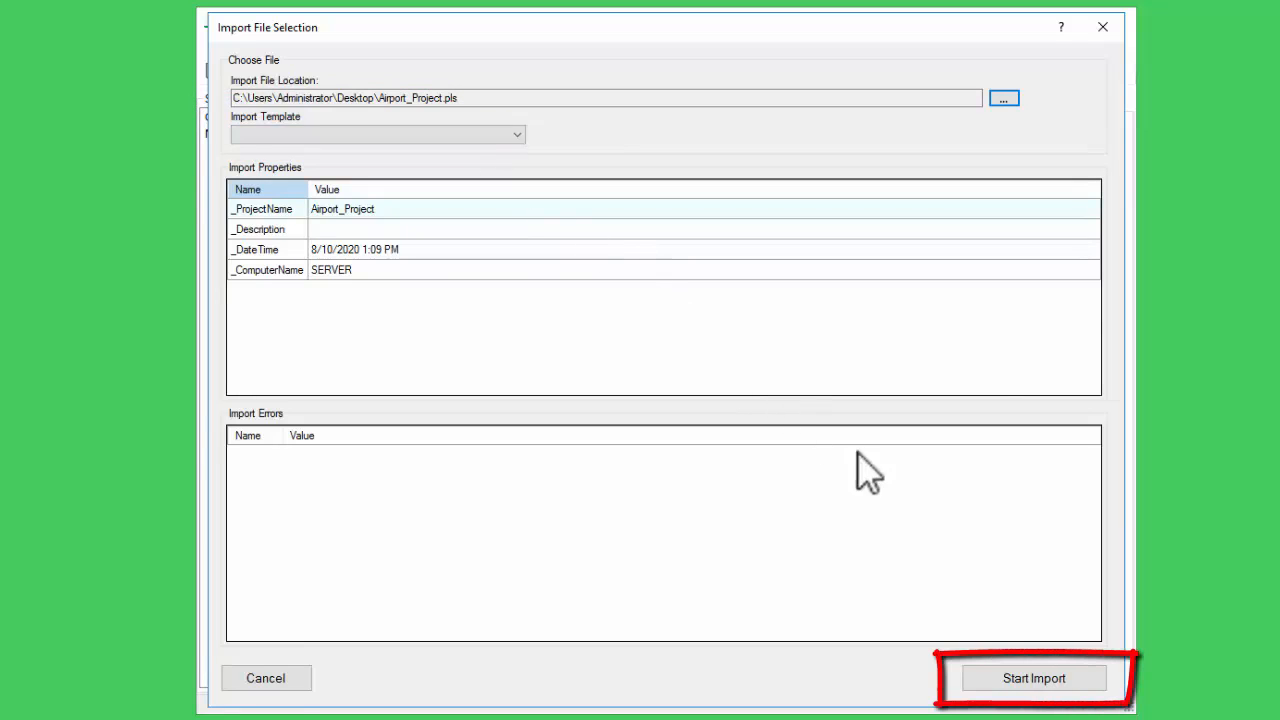
{"action": "left_click", "coordinate": [1036, 677]}
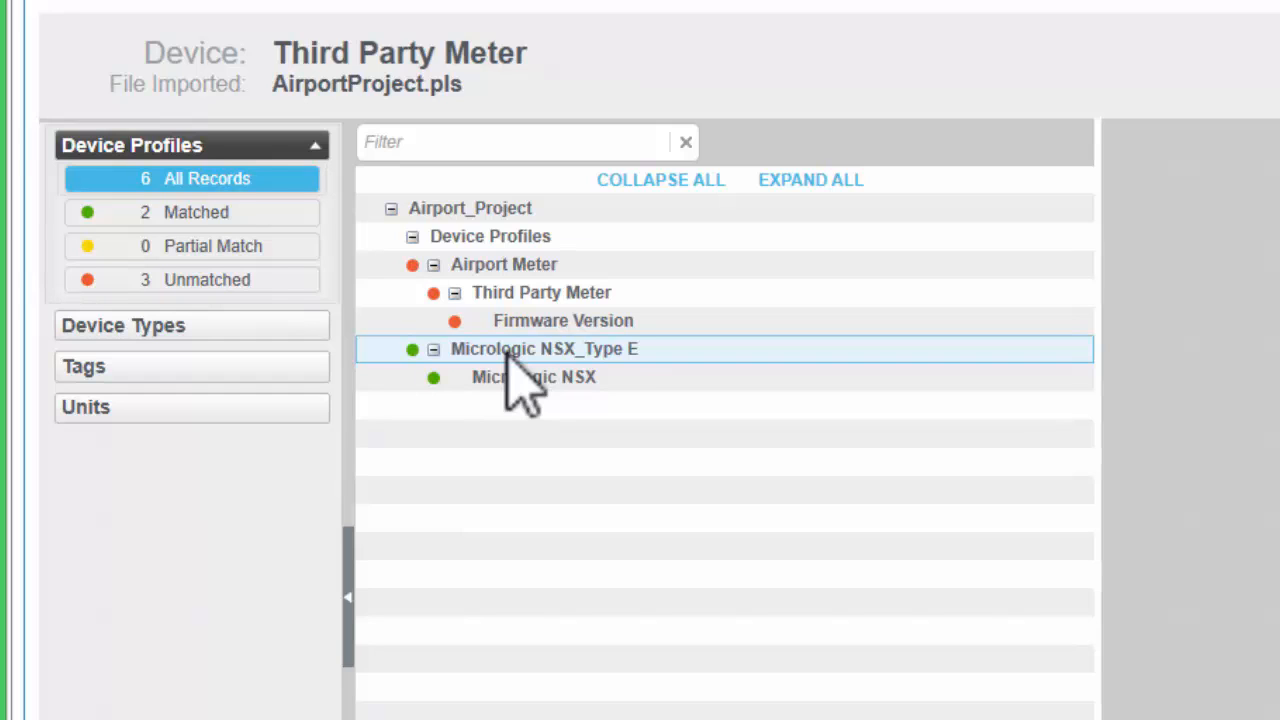
- Create a new device profile for the unmatched Airport Meter
{"action": "right_click", "coordinate": [545, 270]}
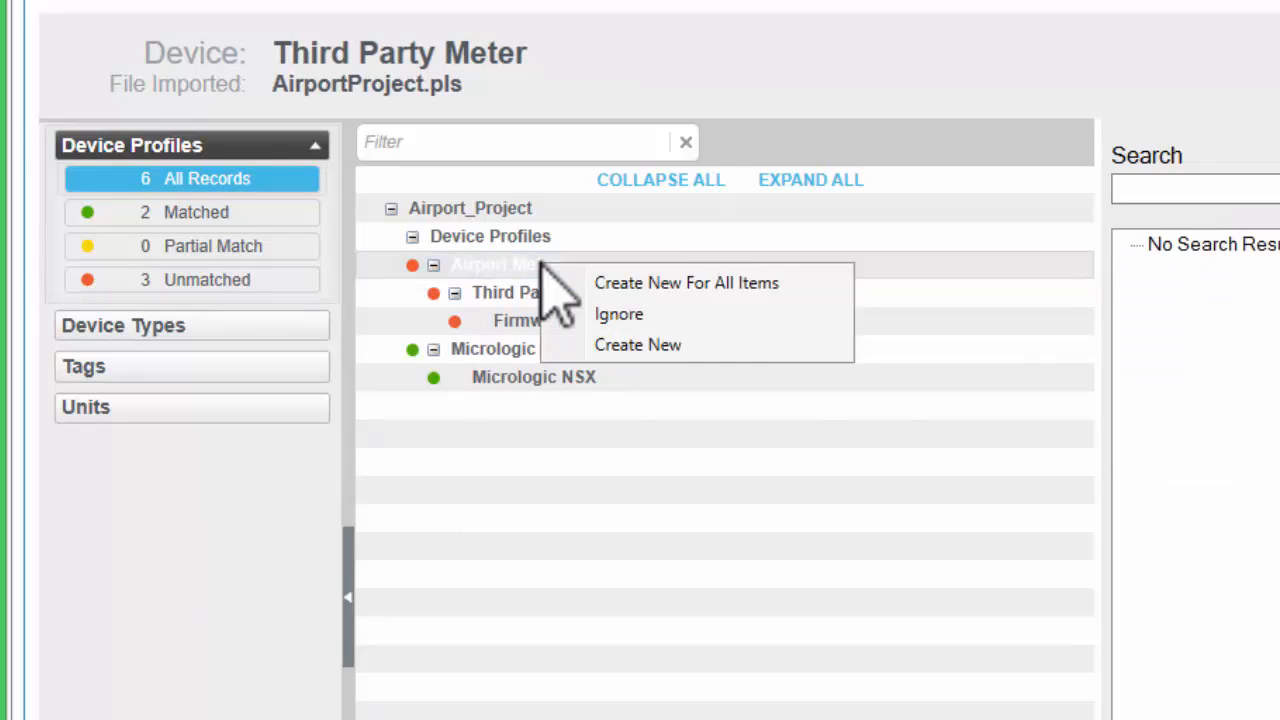
{"action": "left_click", "coordinate": [620, 345]}
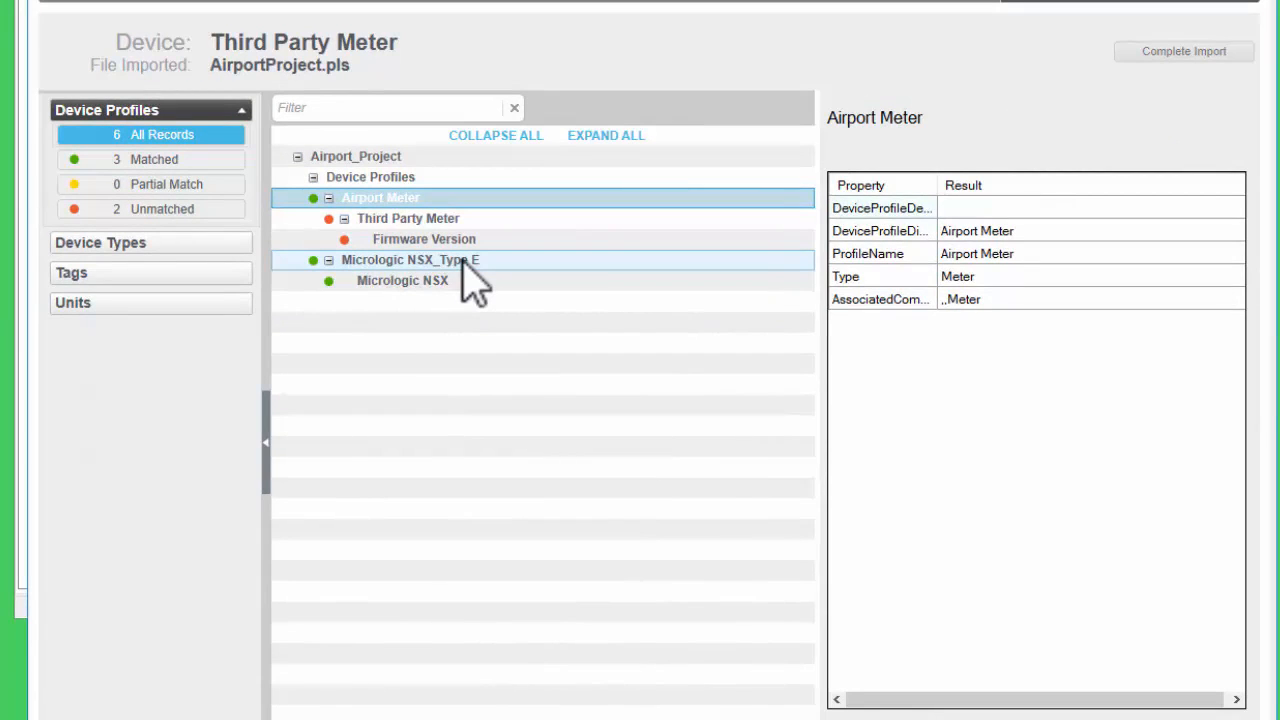
- Create a new device type named Custom Meter for the Third Party Meter with Force Edit enabled
{"action": "left_click", "coordinate": [440, 222]}
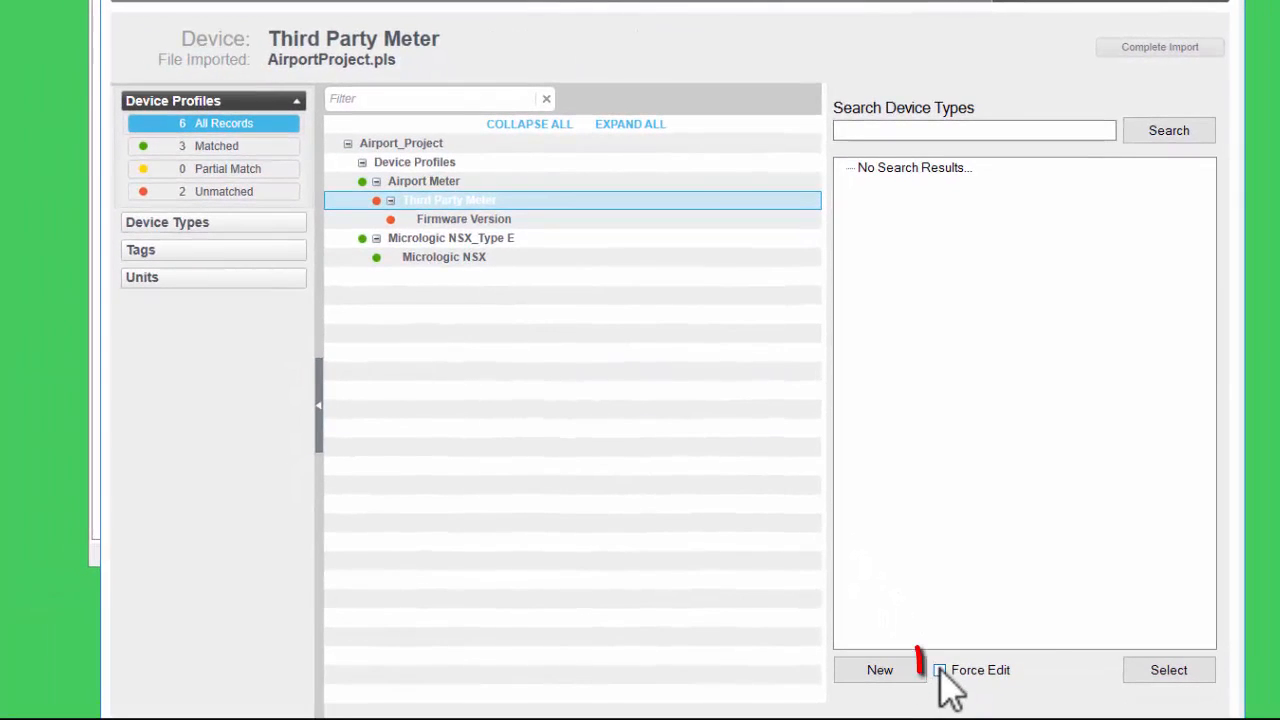
{"action": "left_click", "coordinate": [940, 670]}
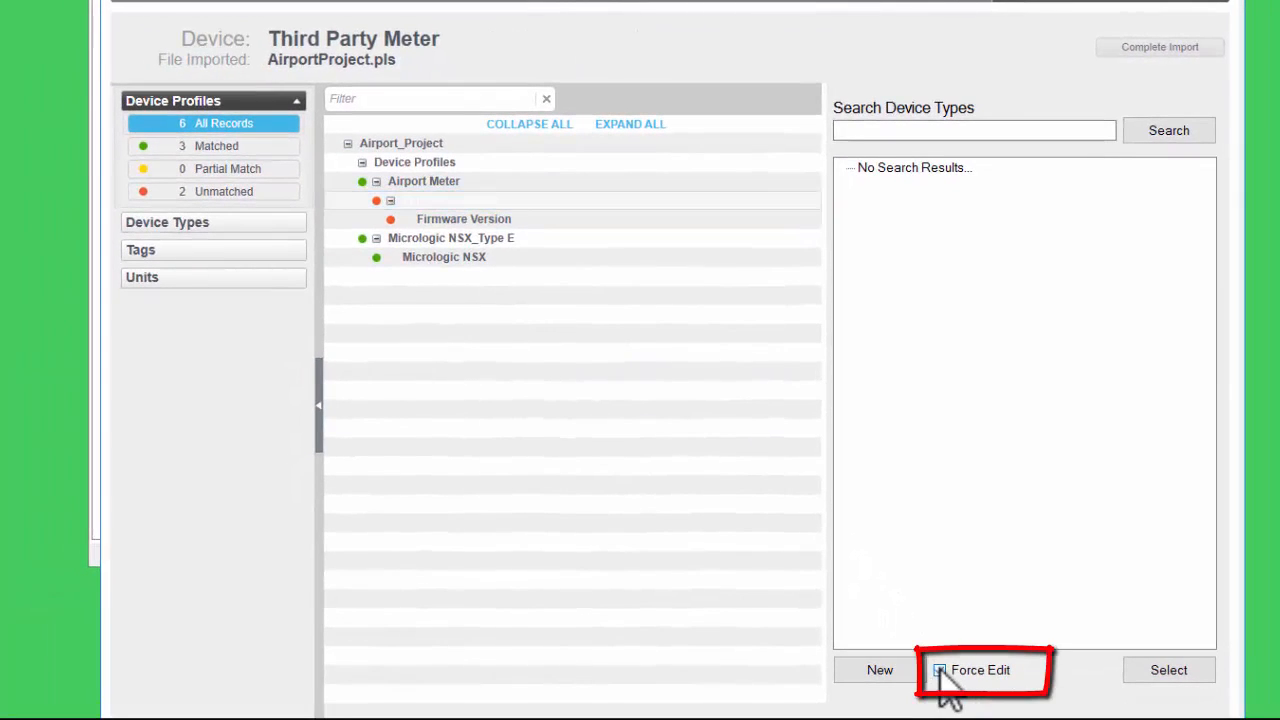
{"action": "left_click", "coordinate": [912, 667]}
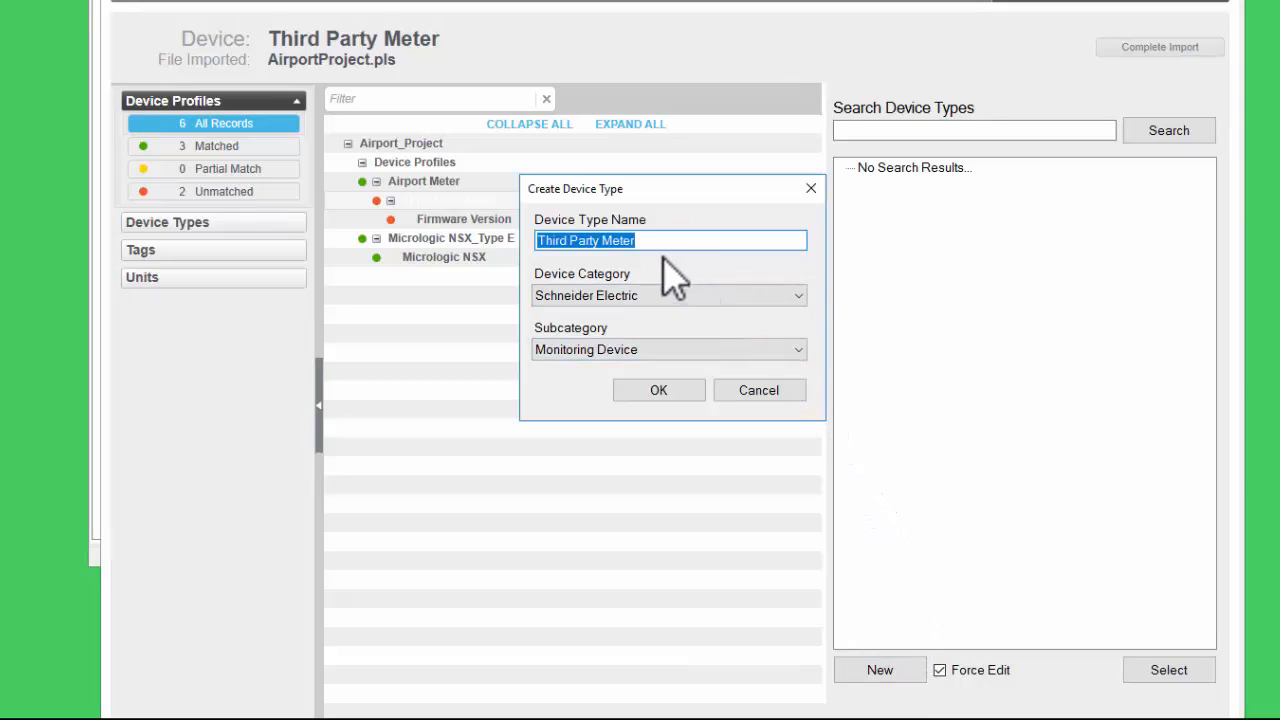
{"action": "left_click_drag", "start_coordinate": [664, 239], "coordinate": [535, 247]}
{"action": "type", "text": "Custom Meter"}
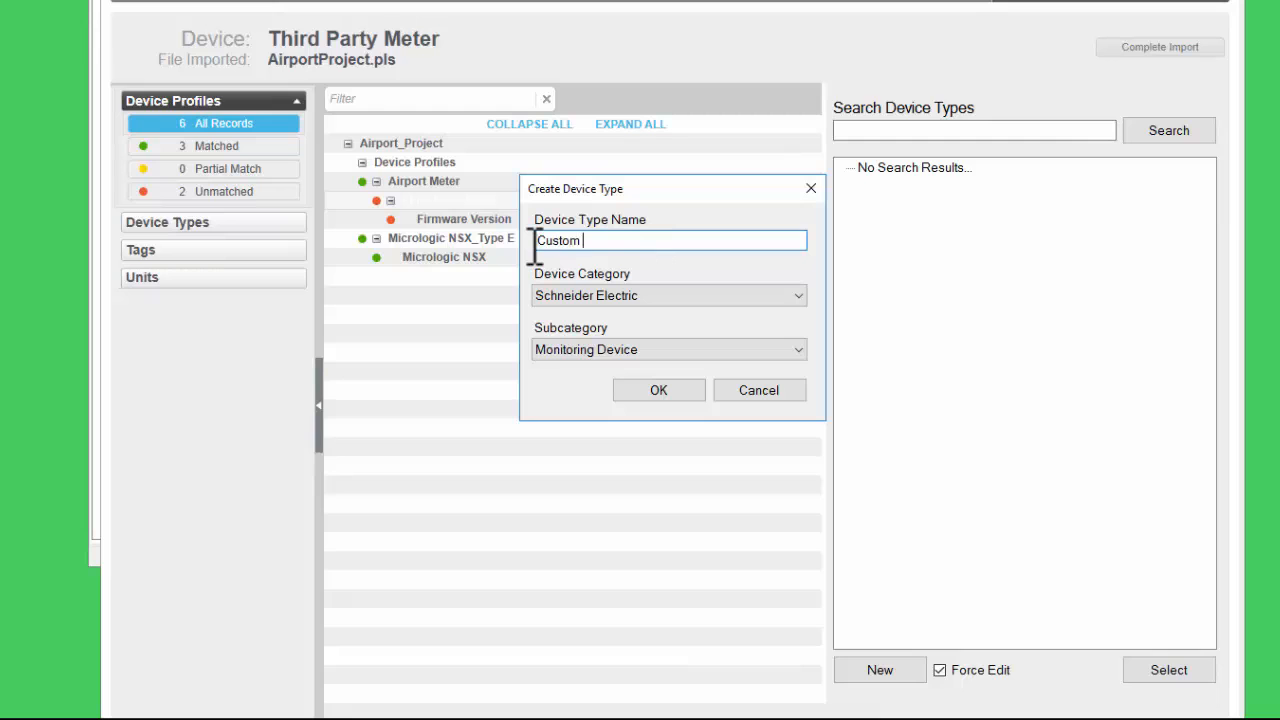
{"action": "left_click", "coordinate": [658, 390]}
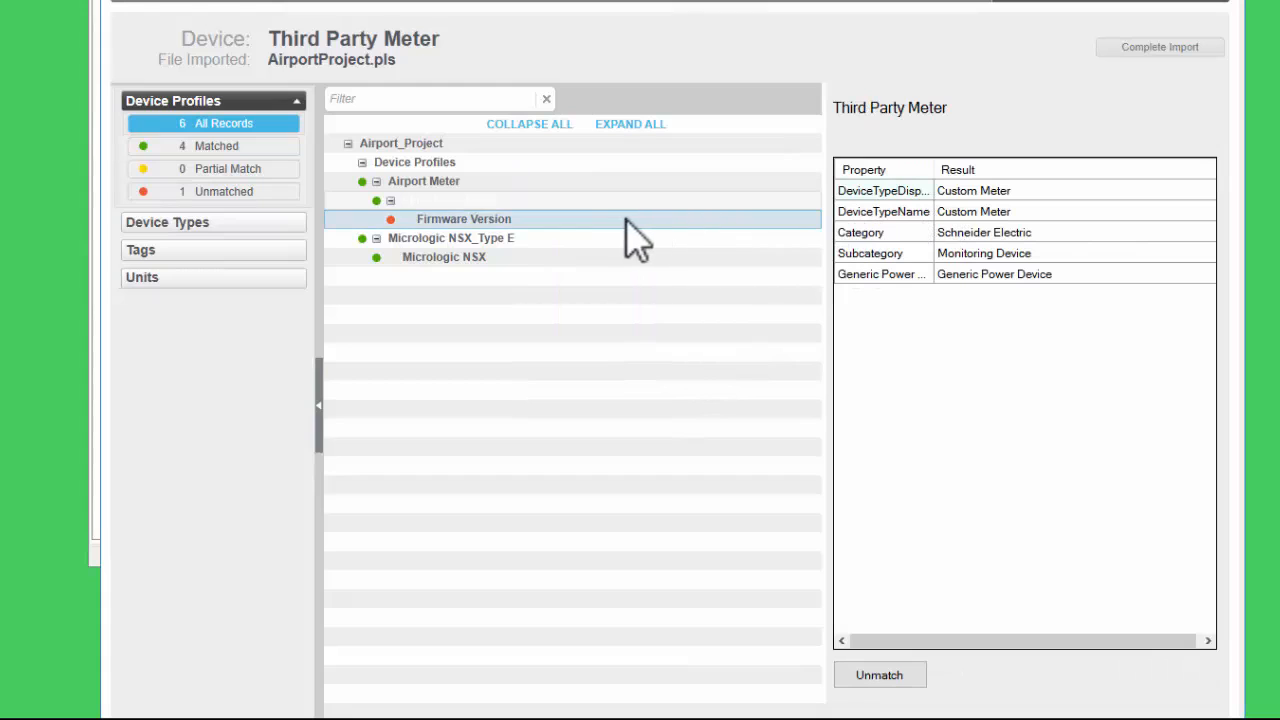
- Try matching the Firmware Version tag to the Fault Current A tag found by searching for current a
{"action": "right_click", "coordinate": [441, 199]}
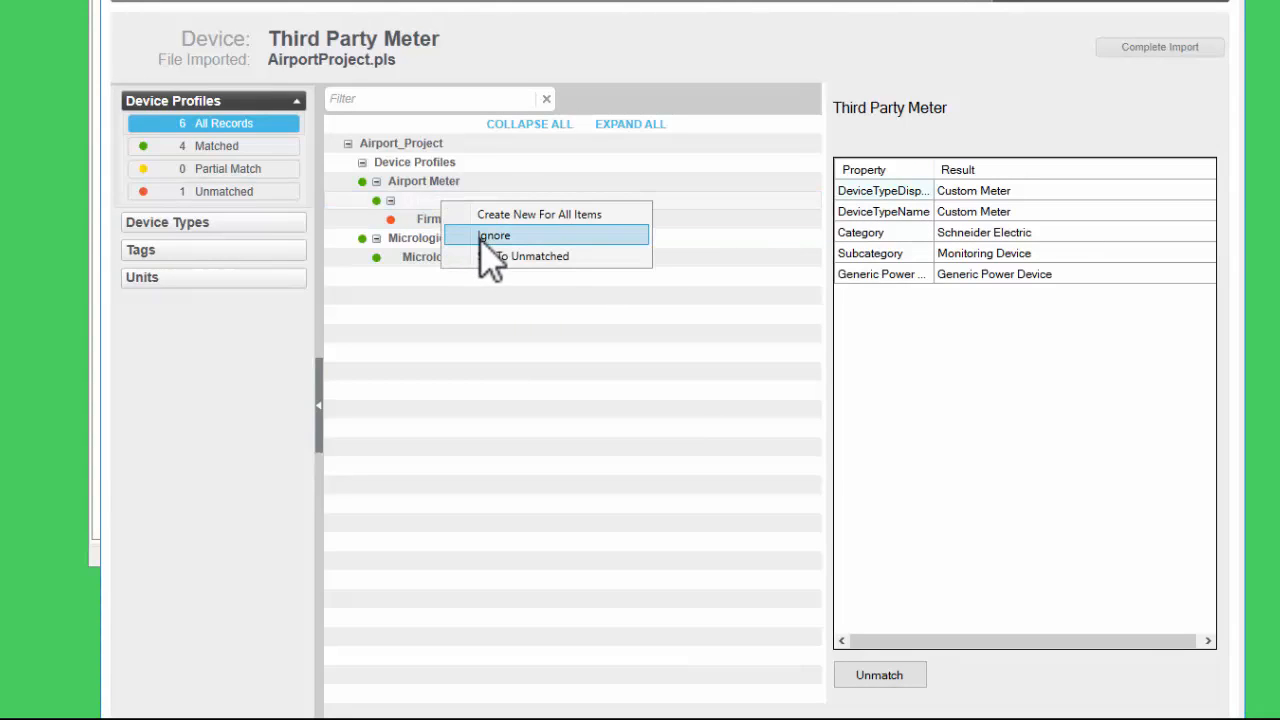
{"action": "left_click", "coordinate": [592, 337]}
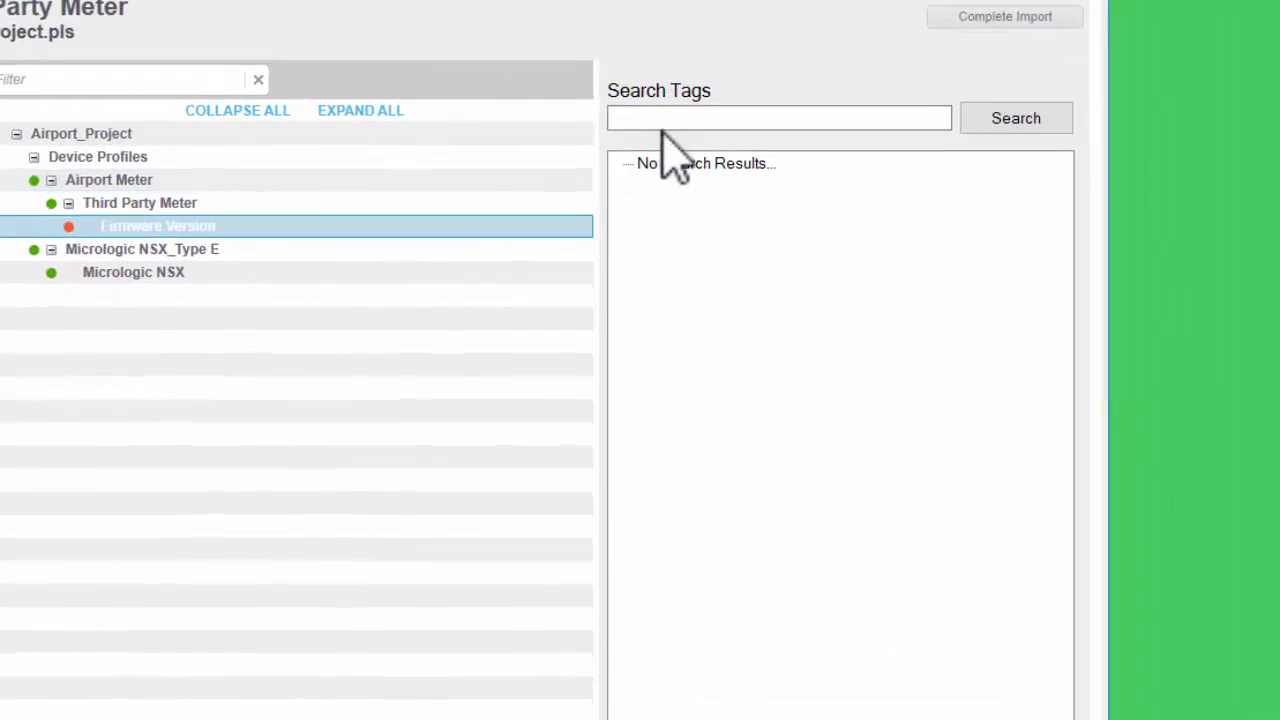
{"action": "left_click", "coordinate": [887, 129]}
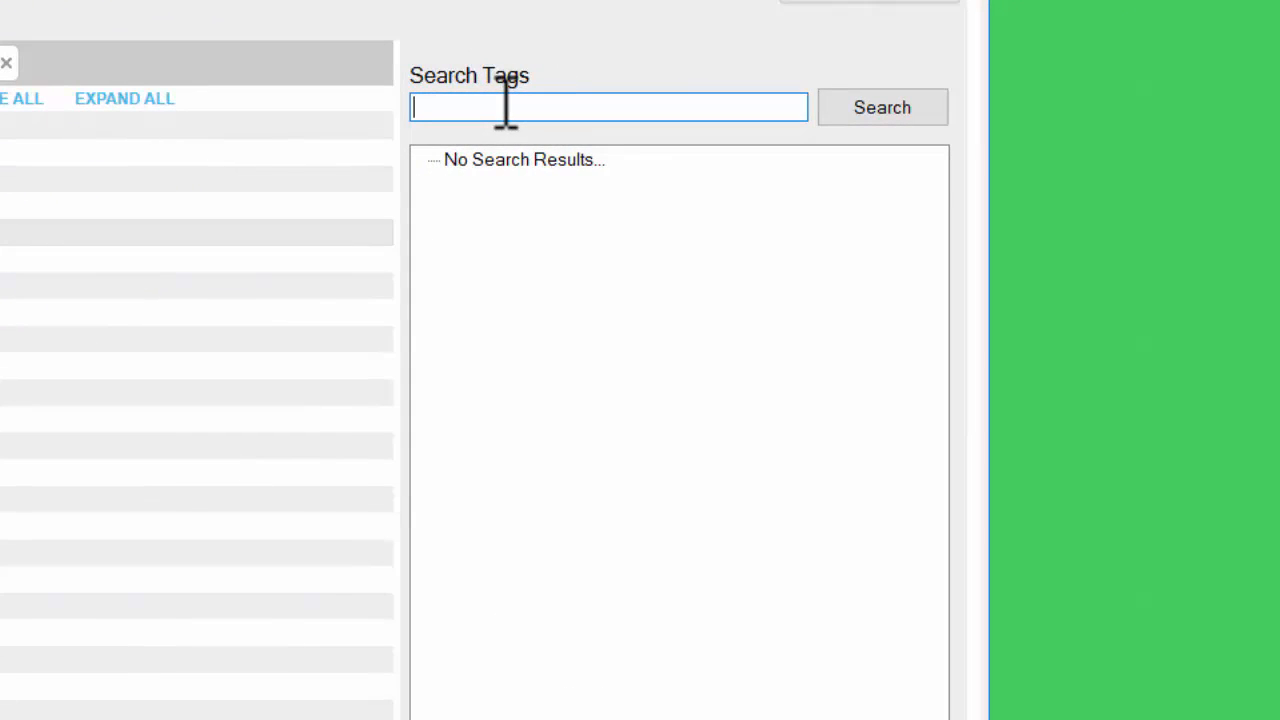
{"action": "type", "text": "current a"}
{"action": "key", "text": "Return"}
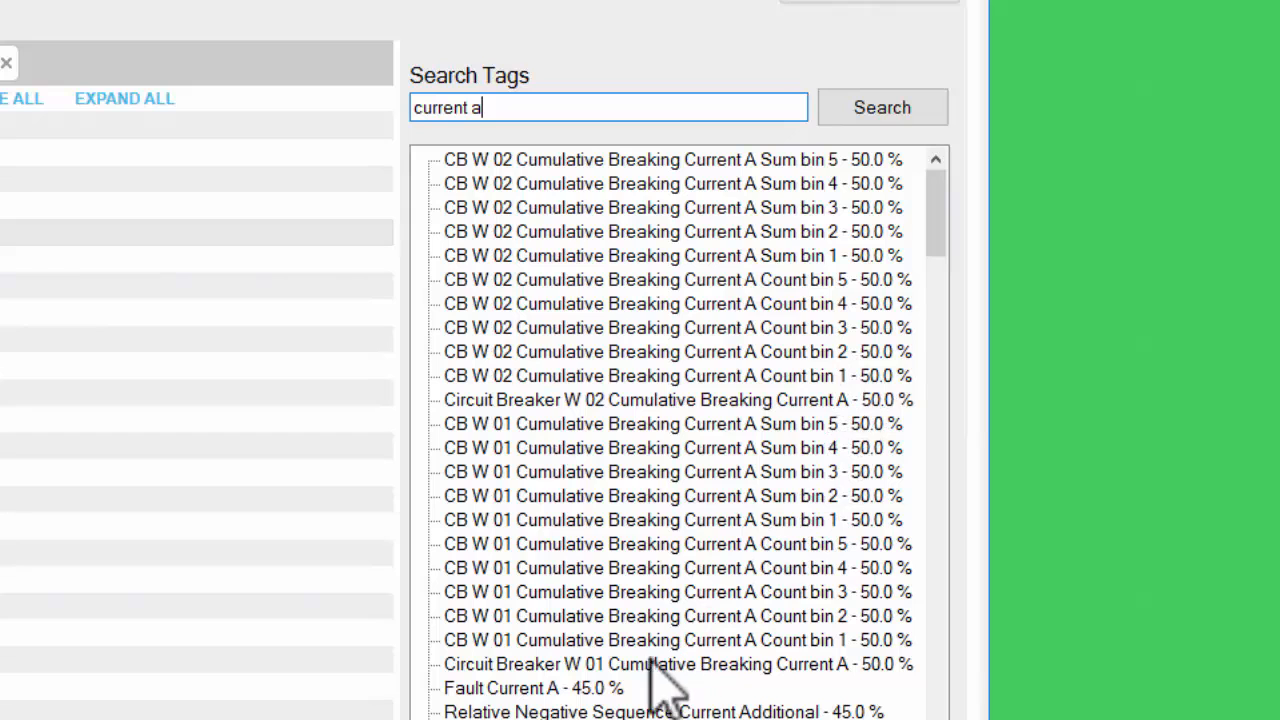
{"action": "left_click", "coordinate": [615, 689]}
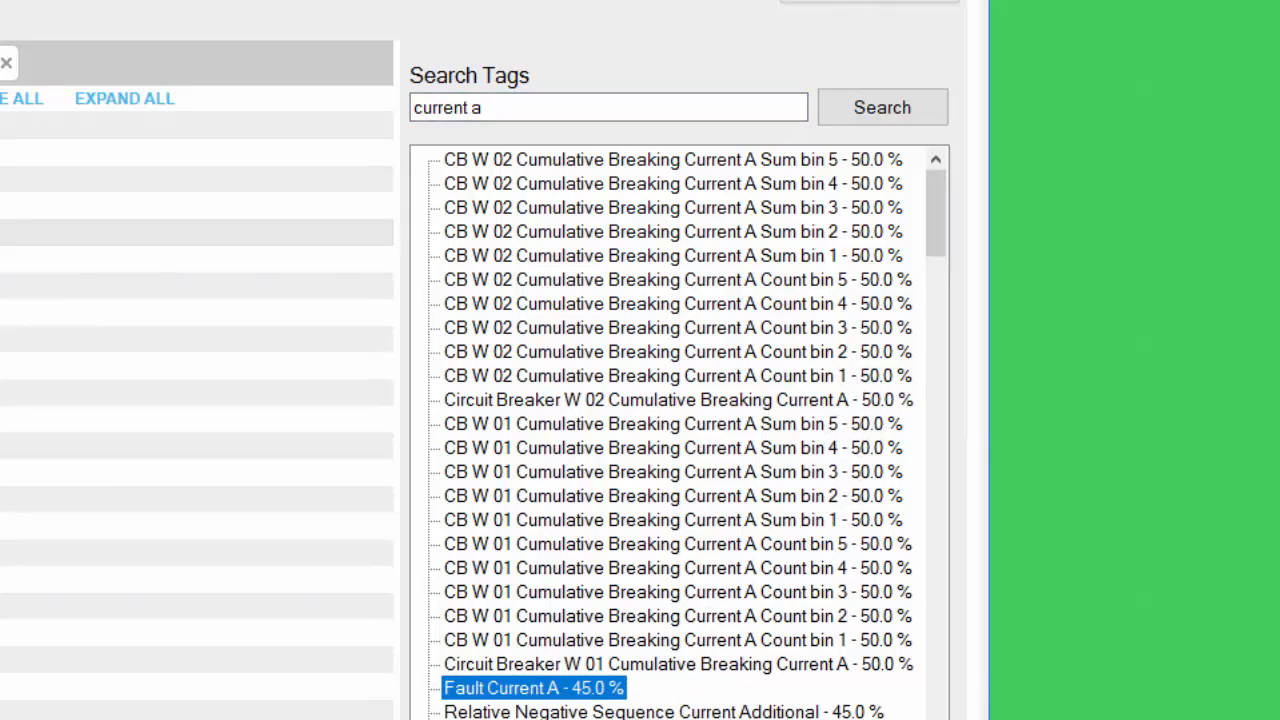
{"action": "left_click", "coordinate": [935, 685]}
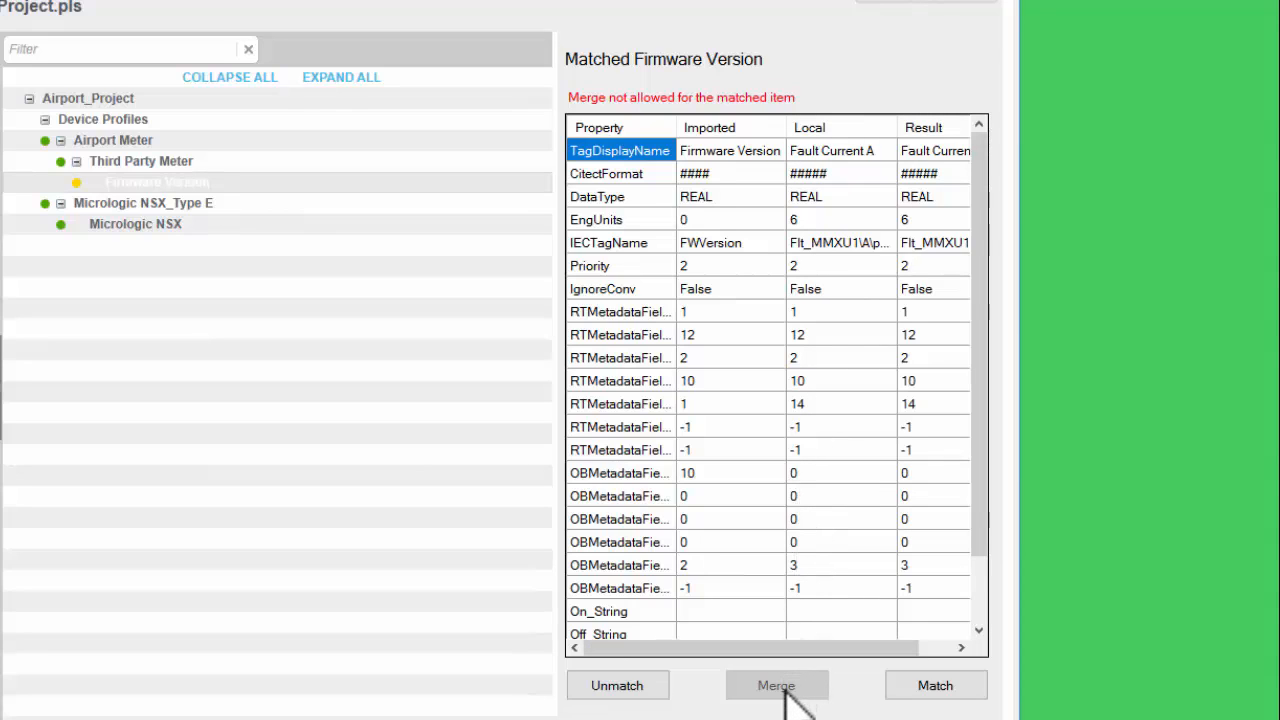
{"action": "left_click", "coordinate": [920, 690]}
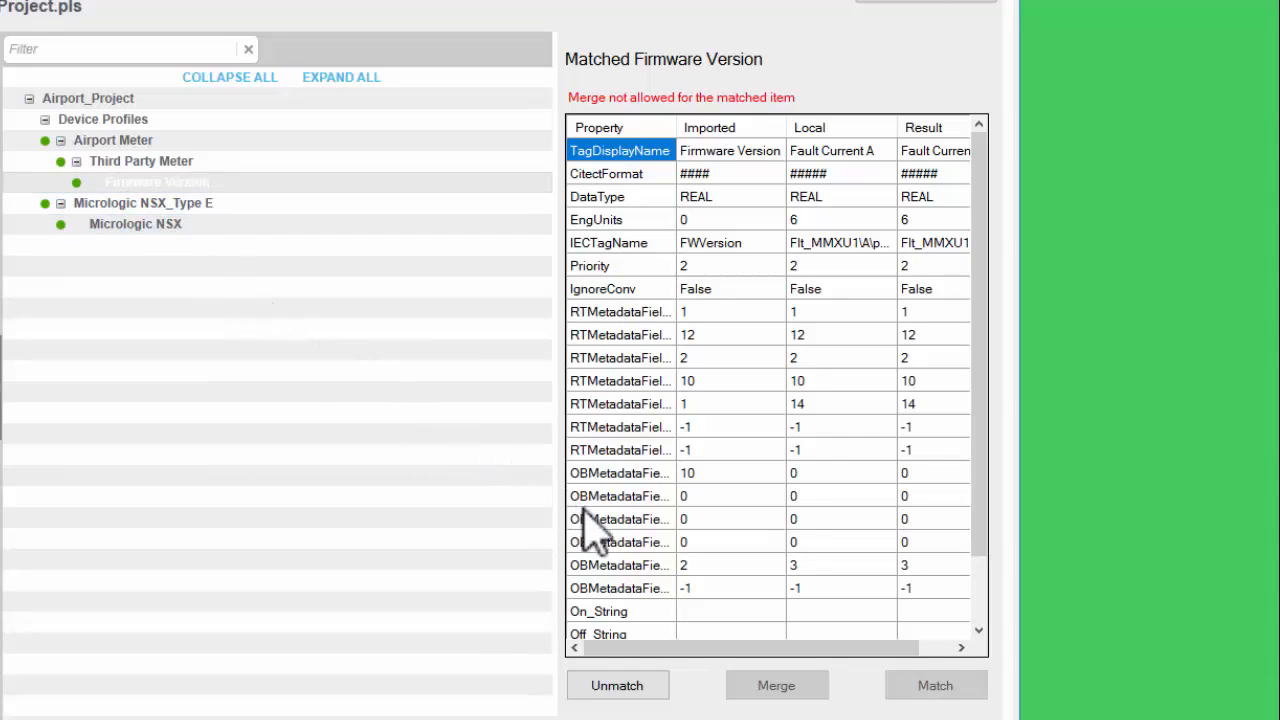
{"action": "left_click", "coordinate": [641, 686]}
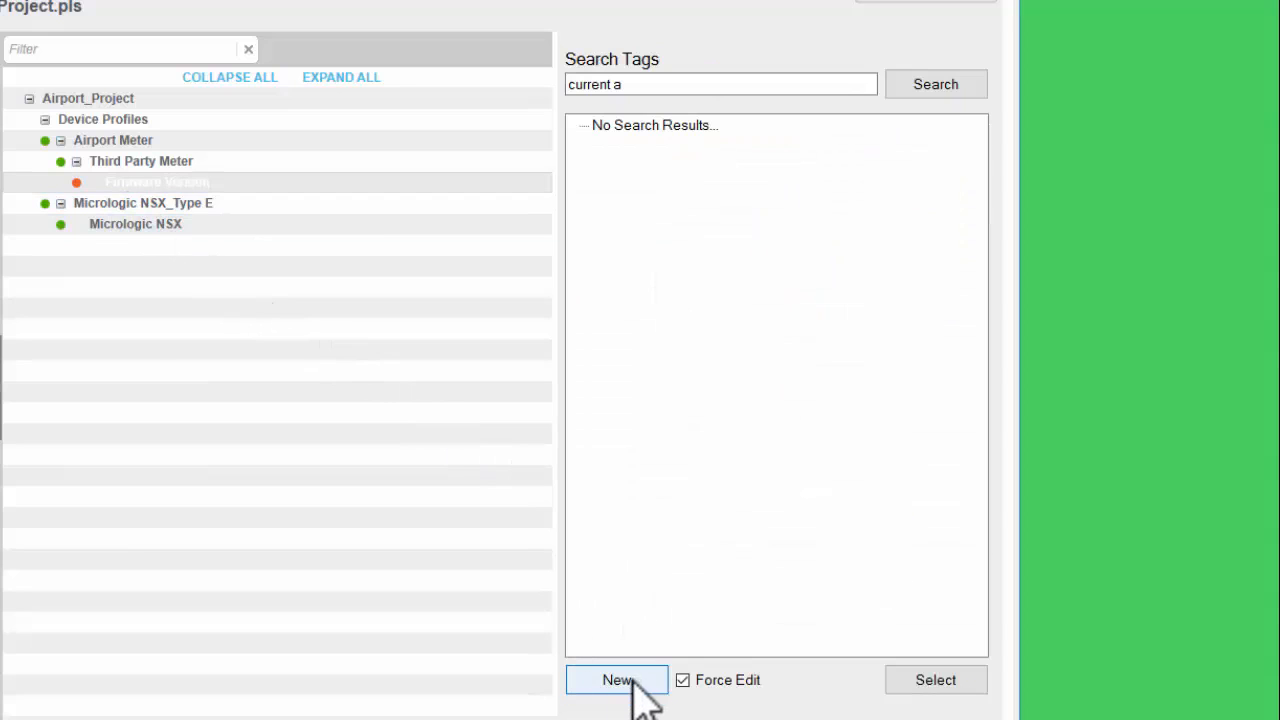
- Create a new tag for the Firmware Version with Force Edit turned off
{"action": "left_click", "coordinate": [684, 682]}
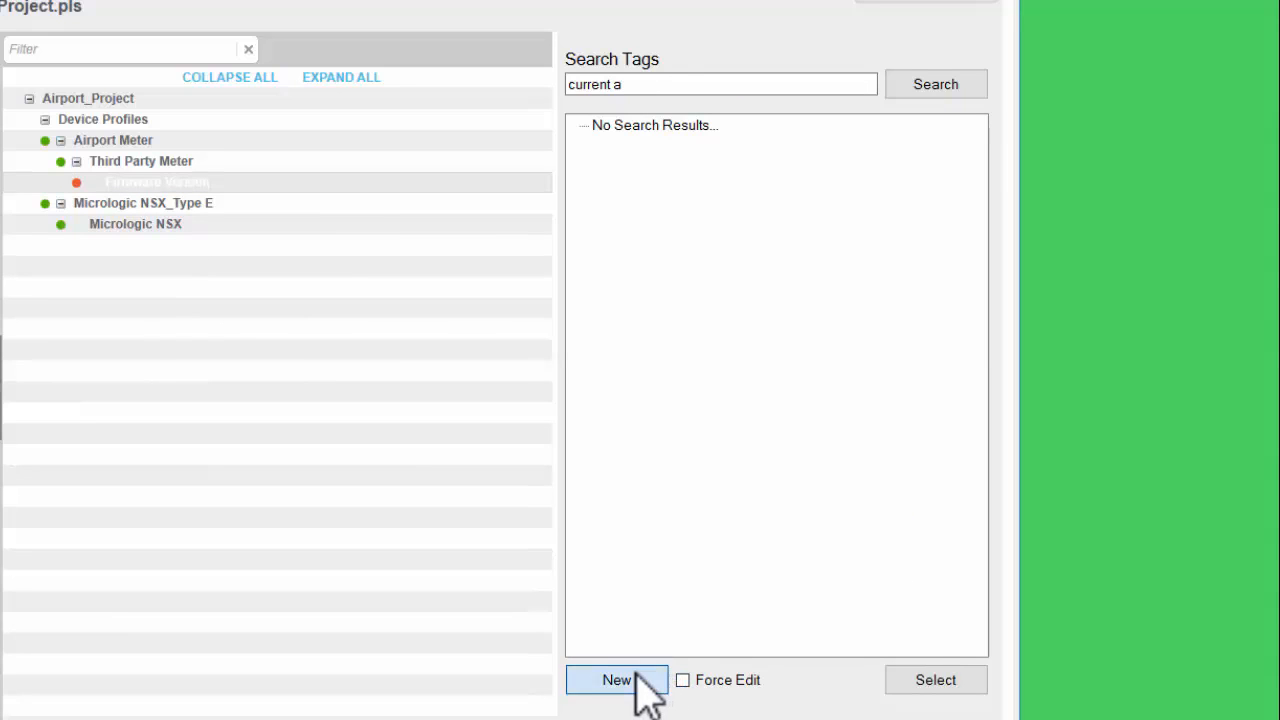
{"action": "left_click", "coordinate": [643, 684]}
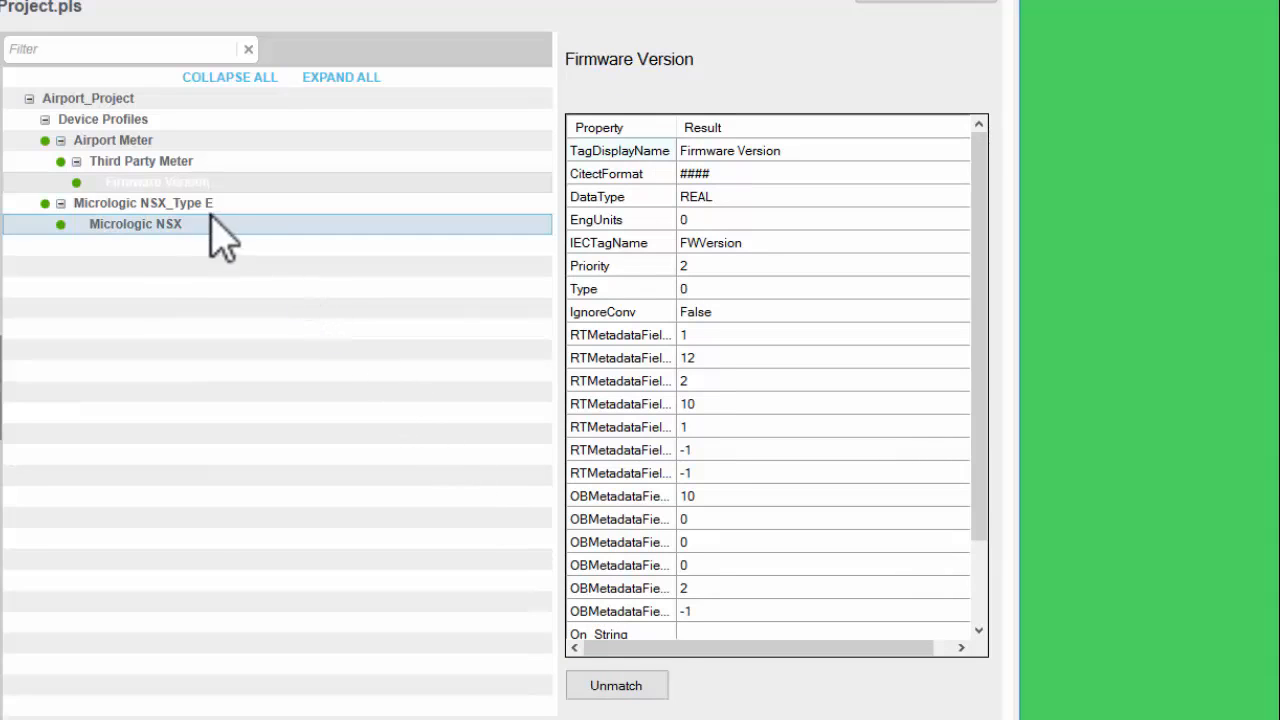
- Review the Third Party Meter and Airport Meter entries and complete the import
{"action": "left_click", "coordinate": [168, 163]}
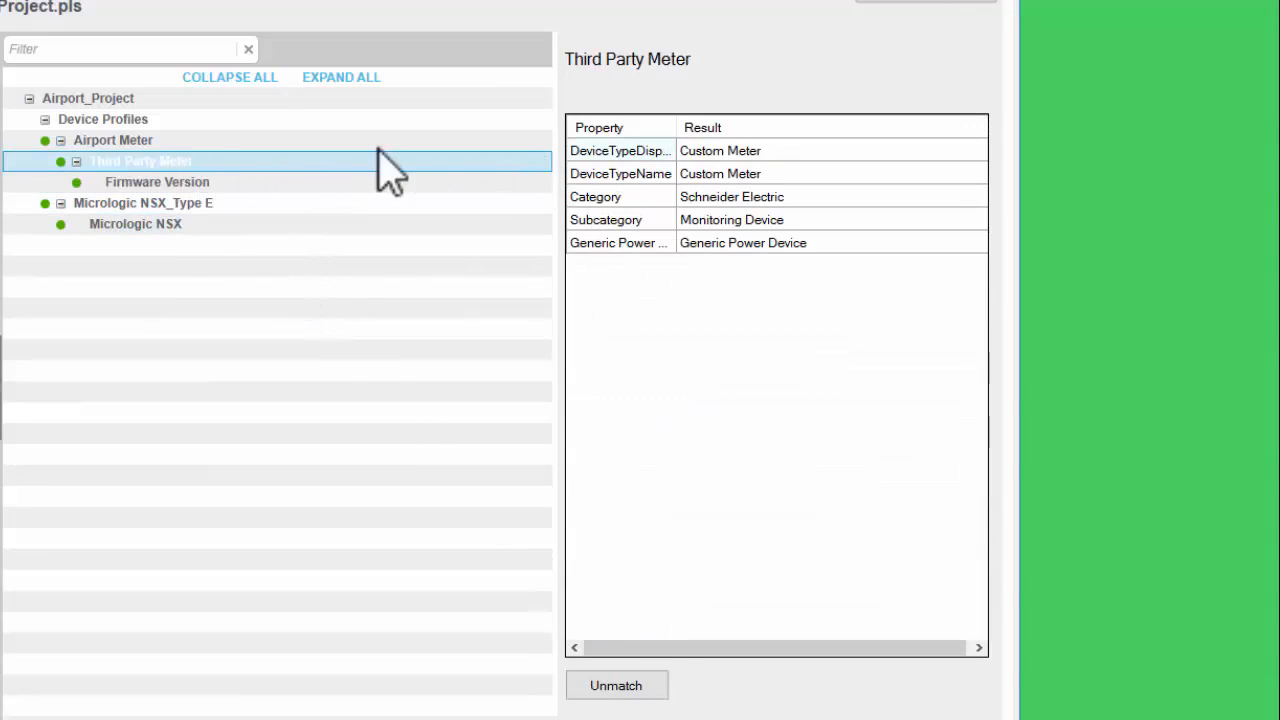
{"action": "left_click", "coordinate": [154, 140]}
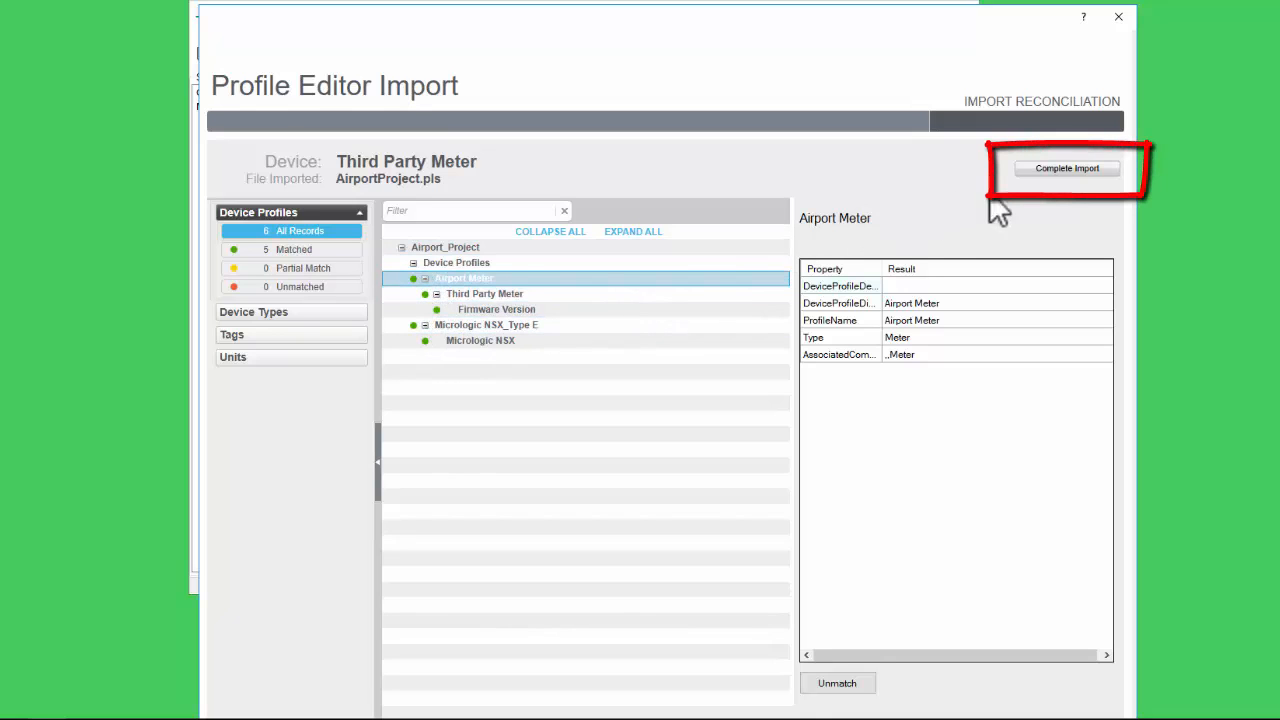
{"action": "left_click", "coordinate": [1050, 172]}
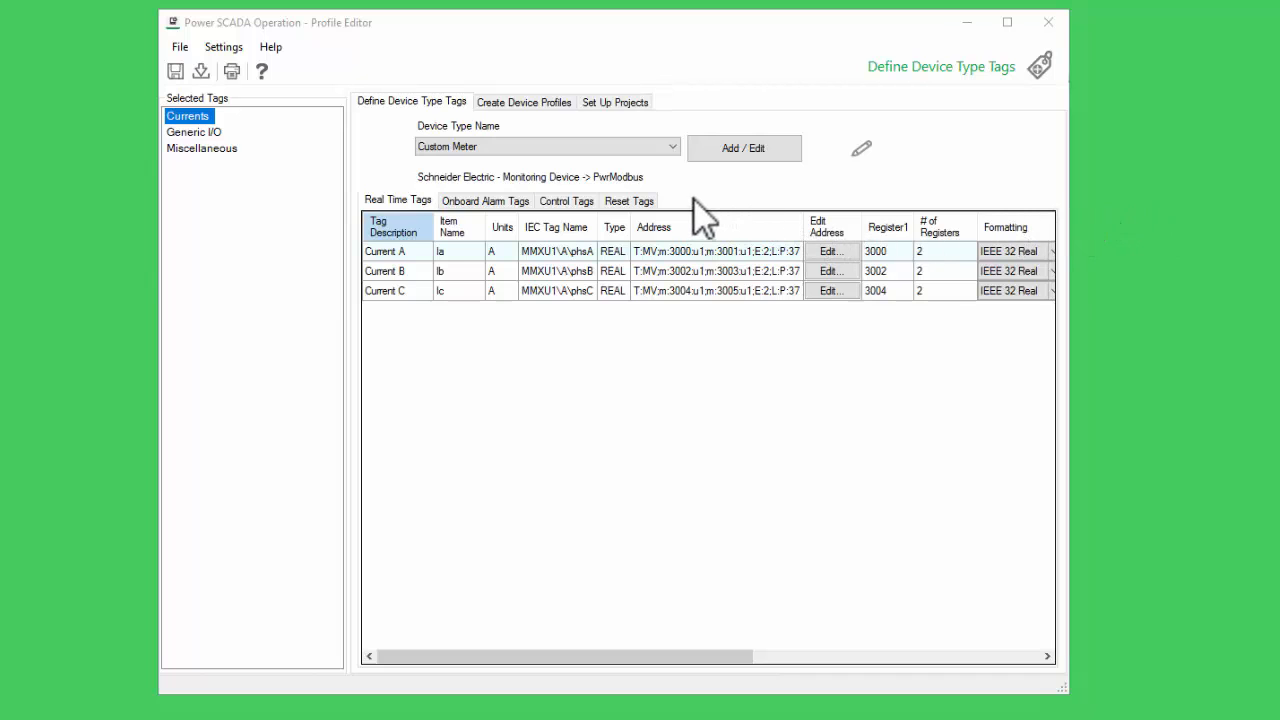
- Open the Airport Meter device profile under Schneider Electric Monitoring Device to view its tags
{"action": "left_click", "coordinate": [538, 100]}
{"action": "left_click", "coordinate": [540, 140]}
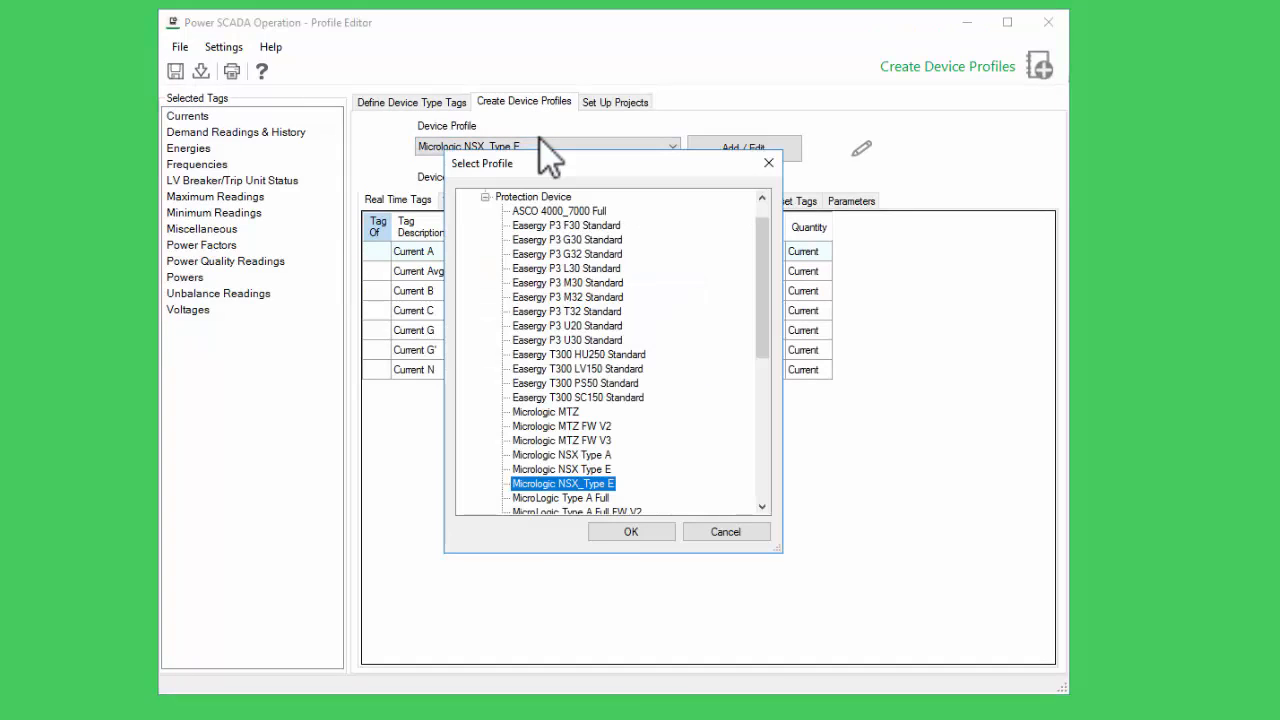
{"action": "scroll", "coordinate": [571, 285], "scroll_direction": "up", "scroll_amount": 1}
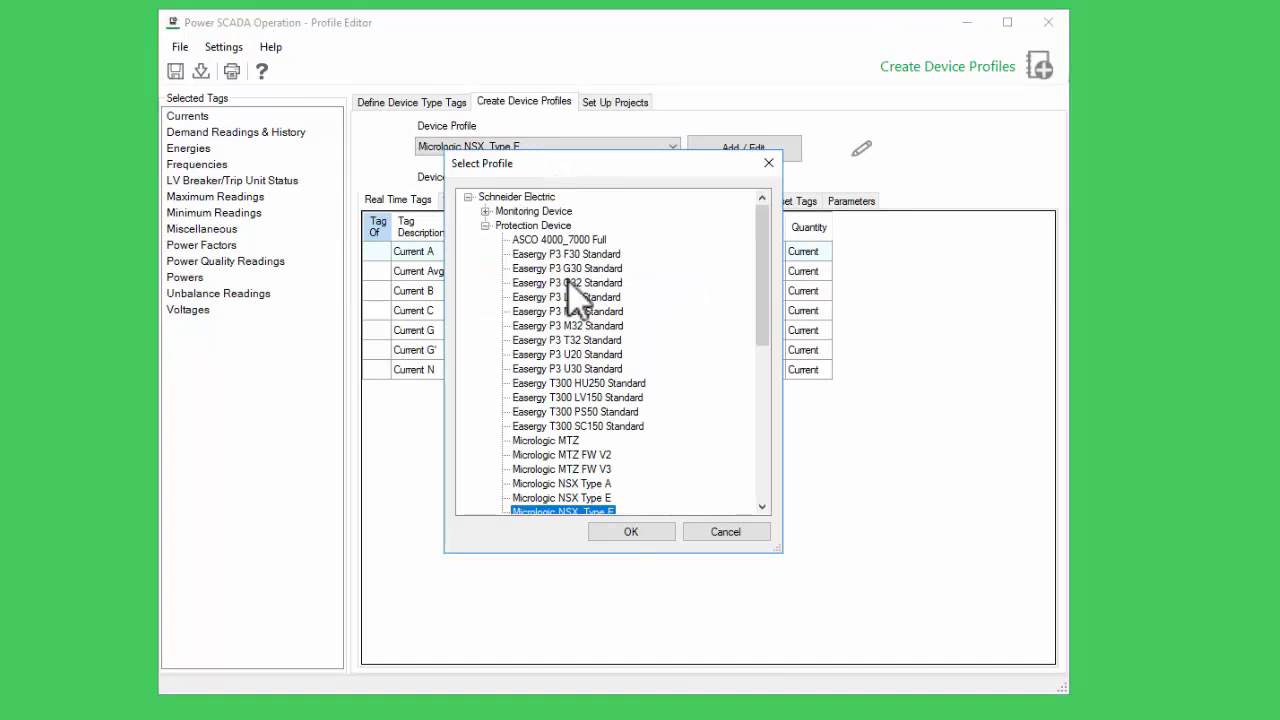
{"action": "double_click", "coordinate": [505, 211]}
{"action": "left_click", "coordinate": [530, 241]}
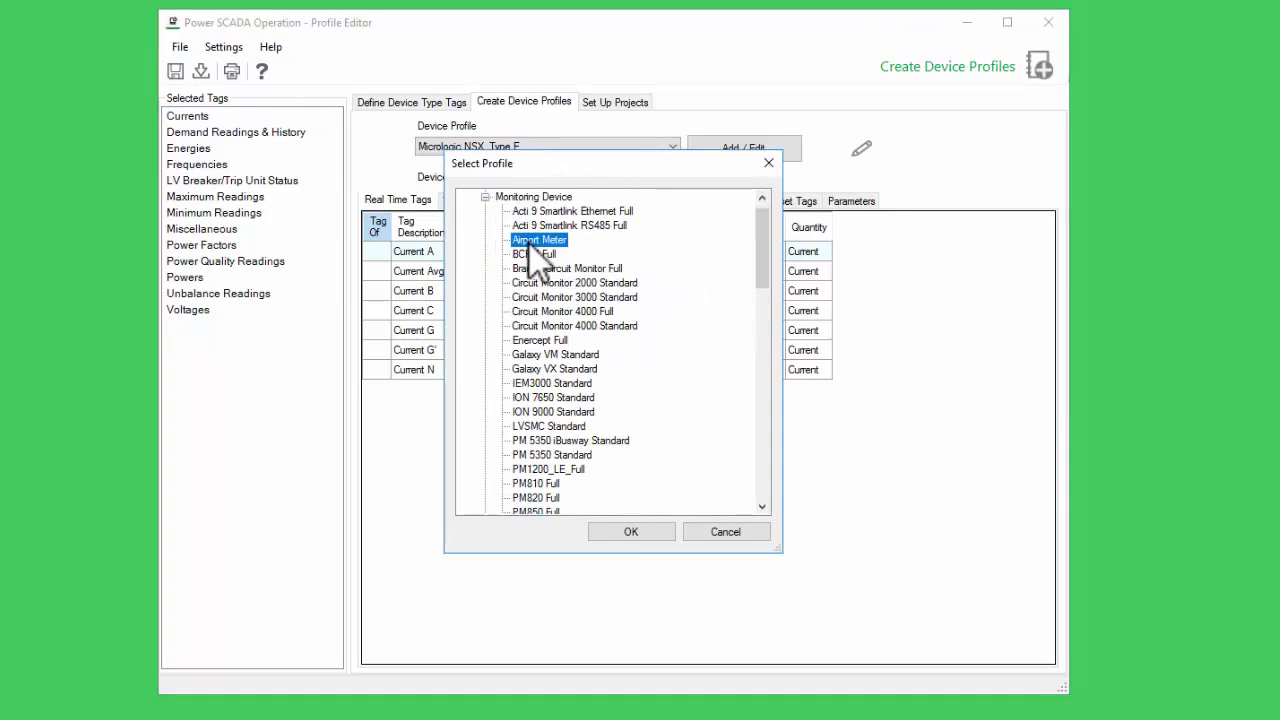
{"action": "double_click", "coordinate": [530, 243]}
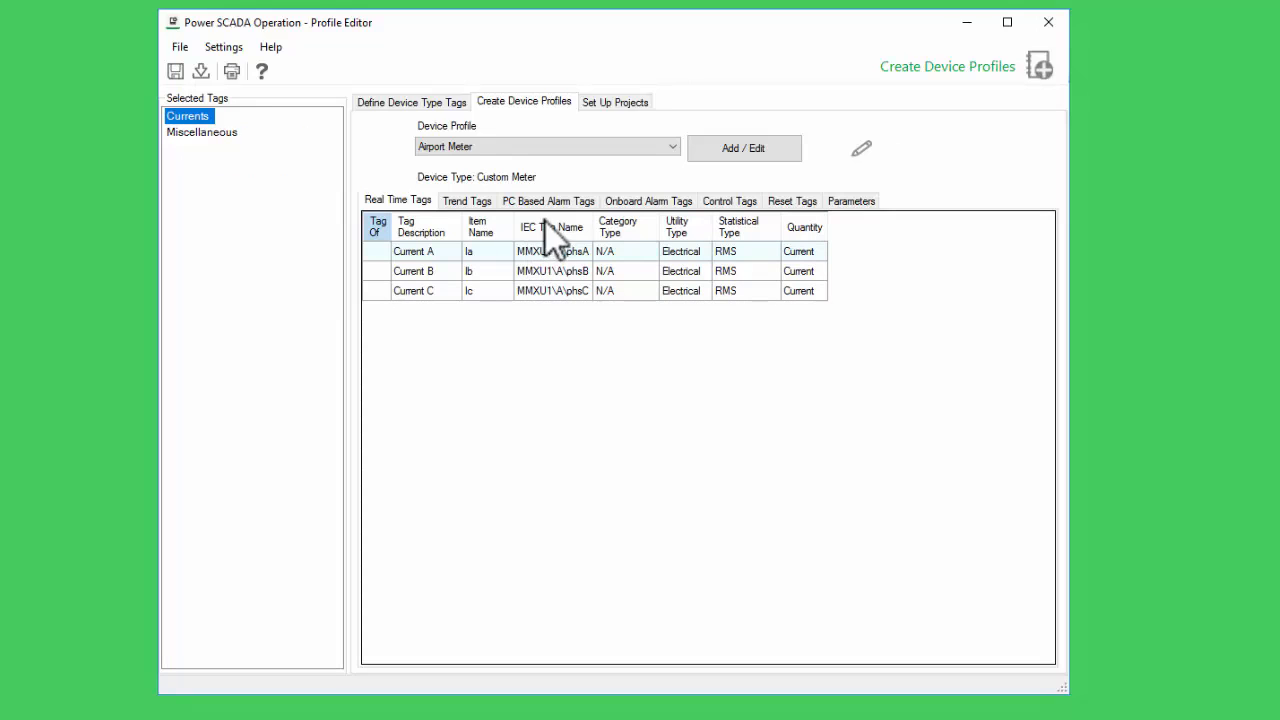
- Check the available projects in Set Up Projects
{"action": "left_click", "coordinate": [603, 102]}
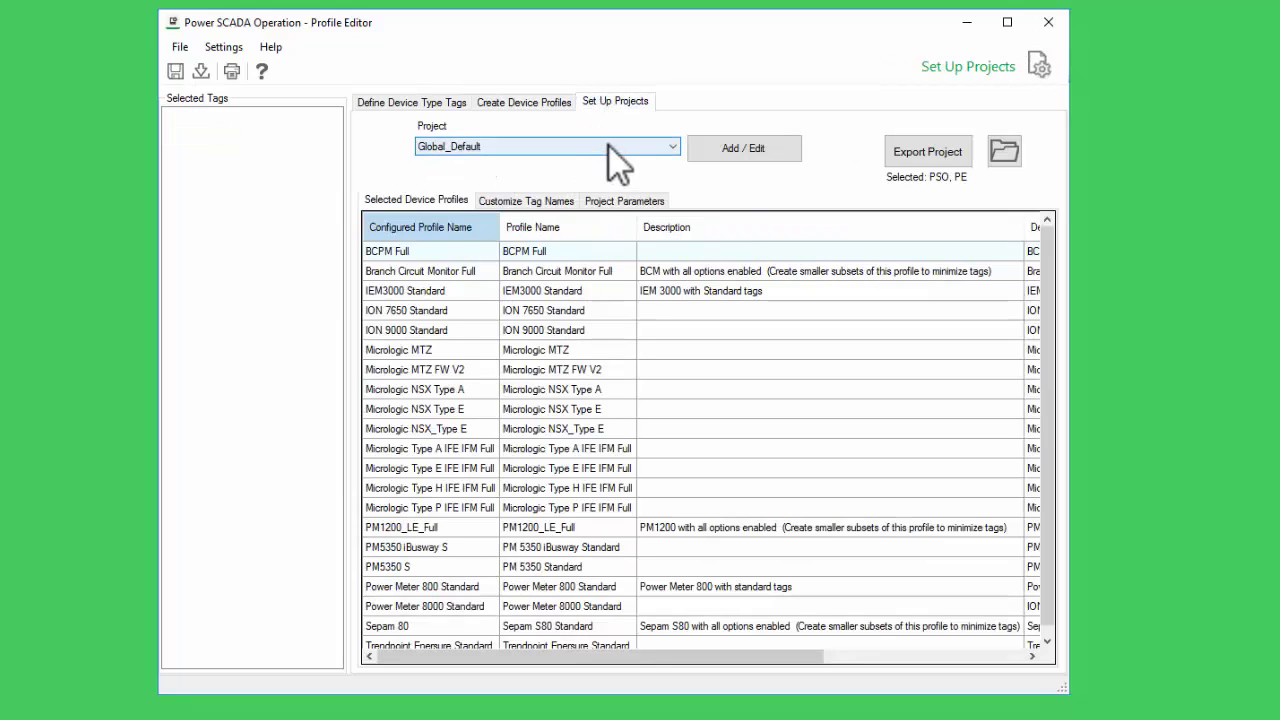
{"action": "left_click", "coordinate": [609, 146]}
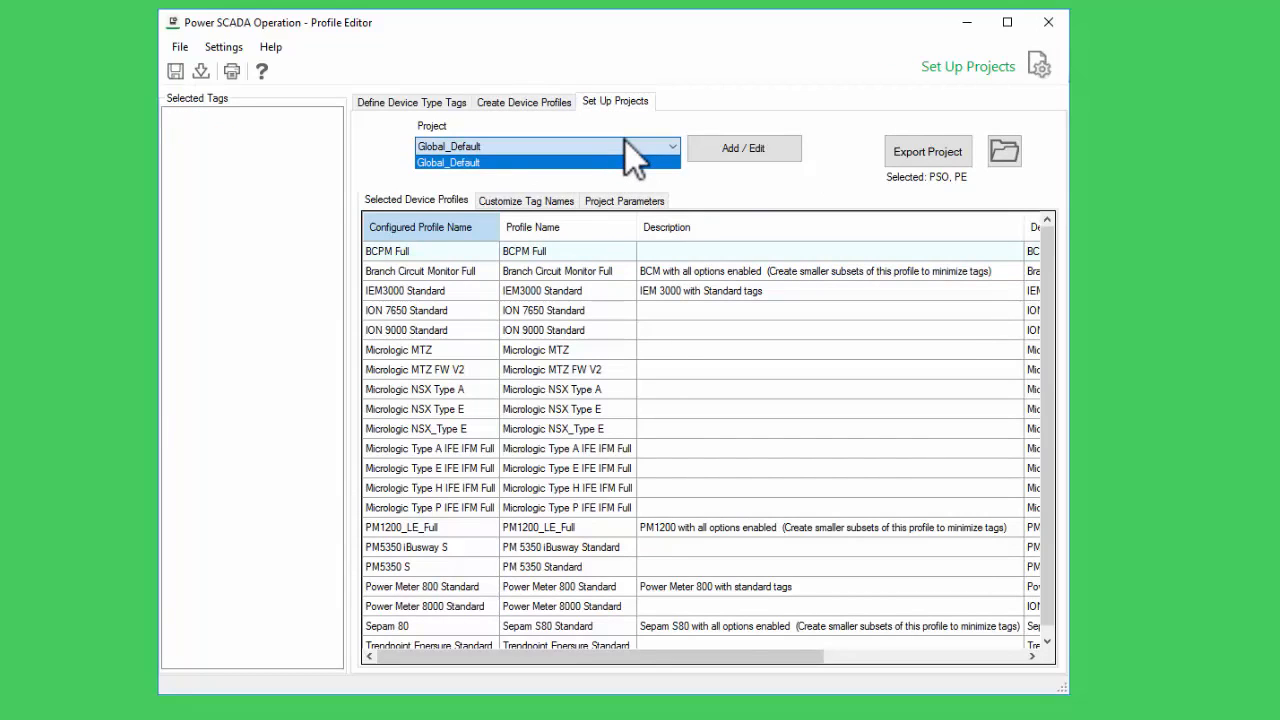
{"action": "left_click", "coordinate": [664, 120]}
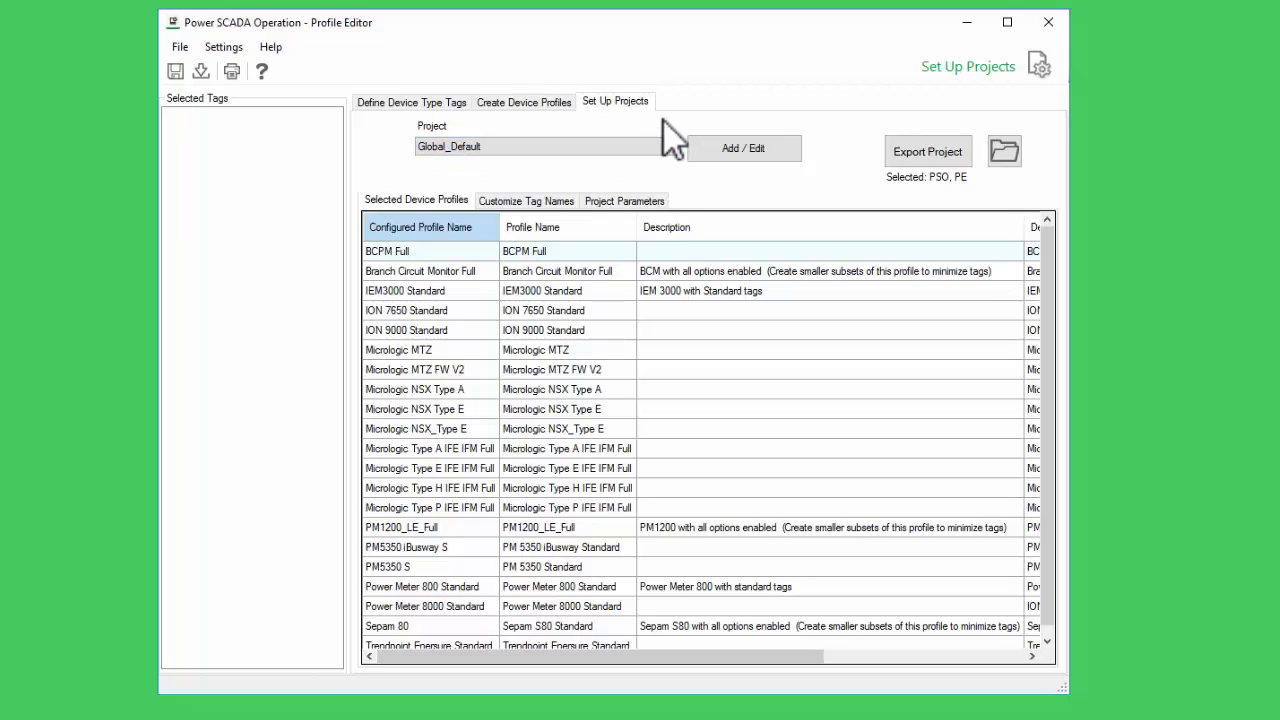